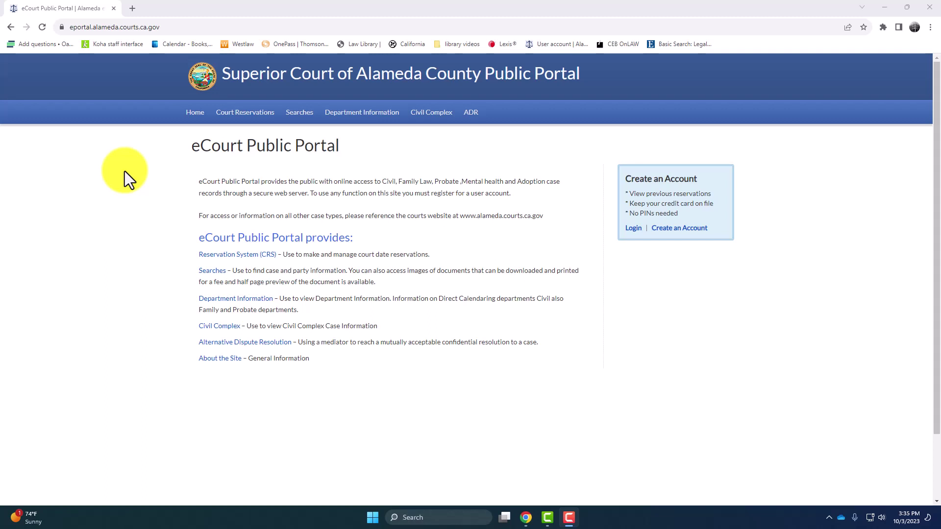
Step: Try to make a court reservation without logging in, agreeing to the reservation system's user agreement
left_click(163, 31)
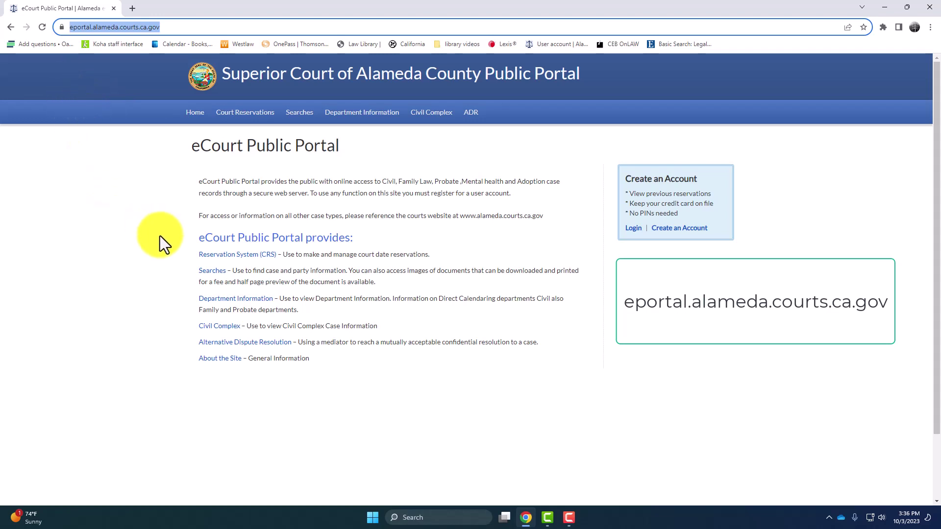
left_click(229, 256)
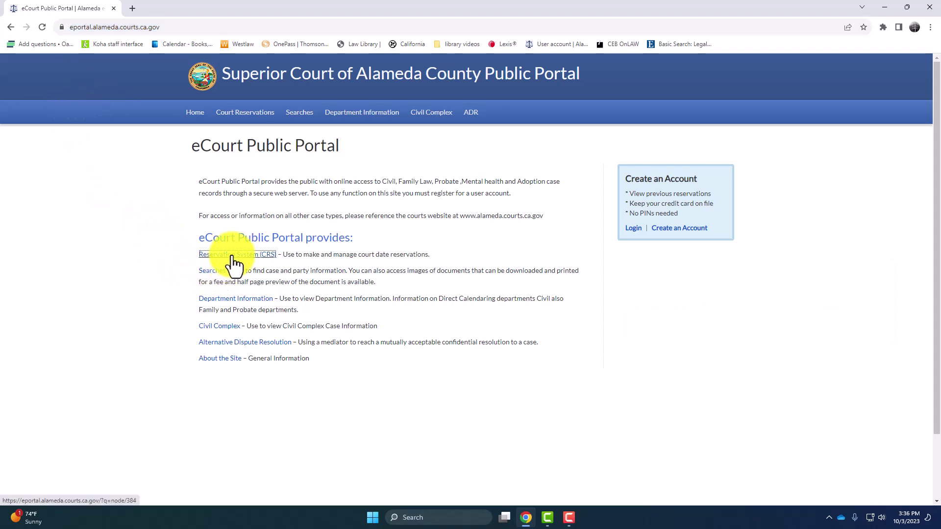
left_click(211, 271)
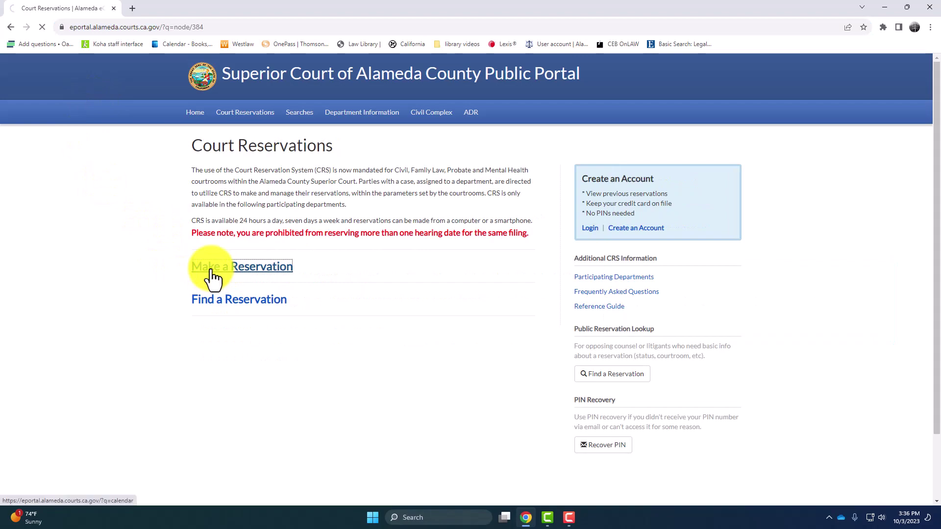
scroll(183, 278, "down", 10)
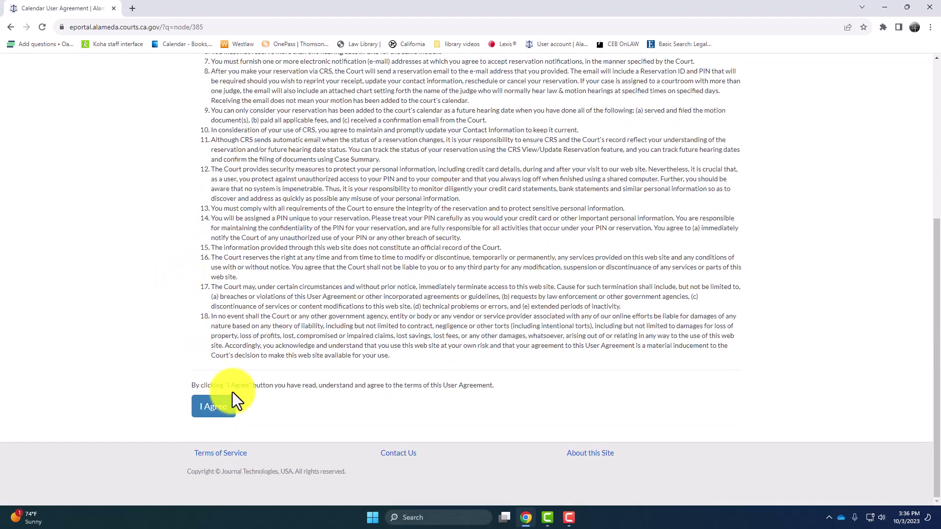
left_click(210, 408)
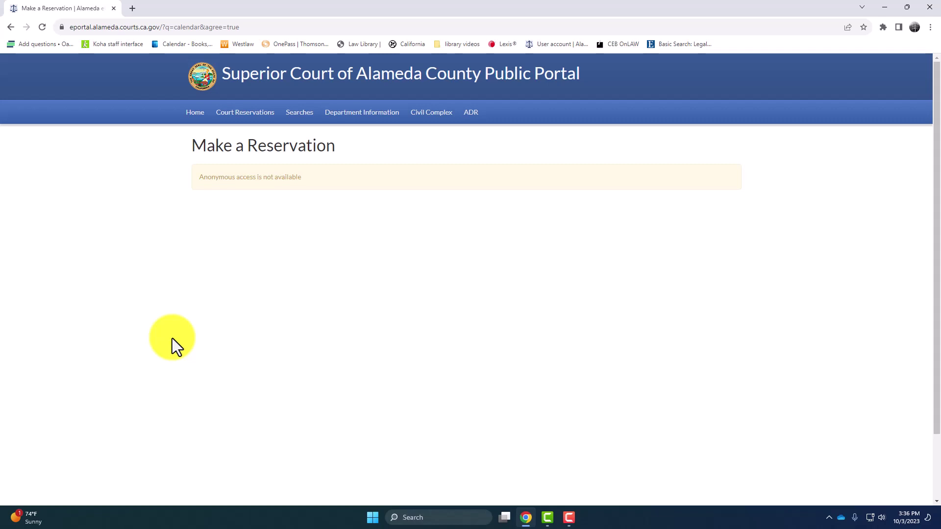
Step: Return to the portal's home page and log in to the user account with the prefilled credentials
left_click(201, 118)
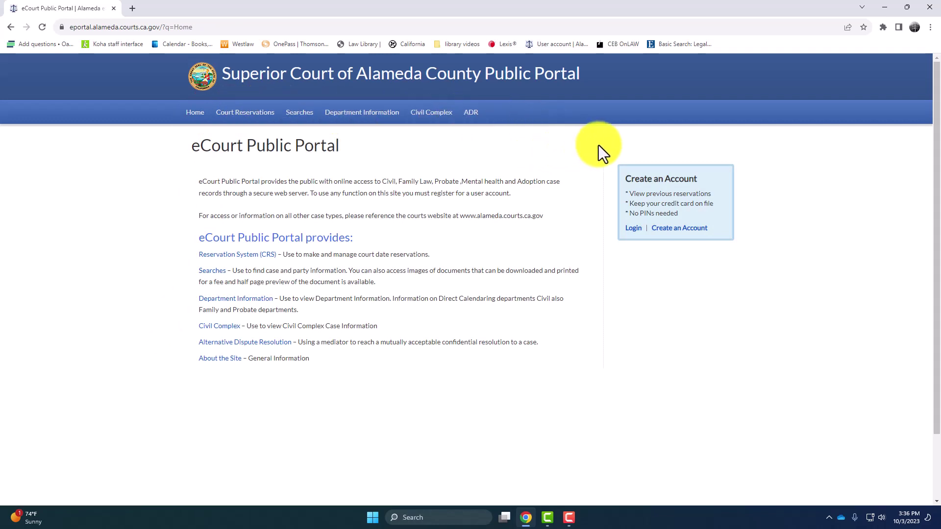
left_click(633, 229)
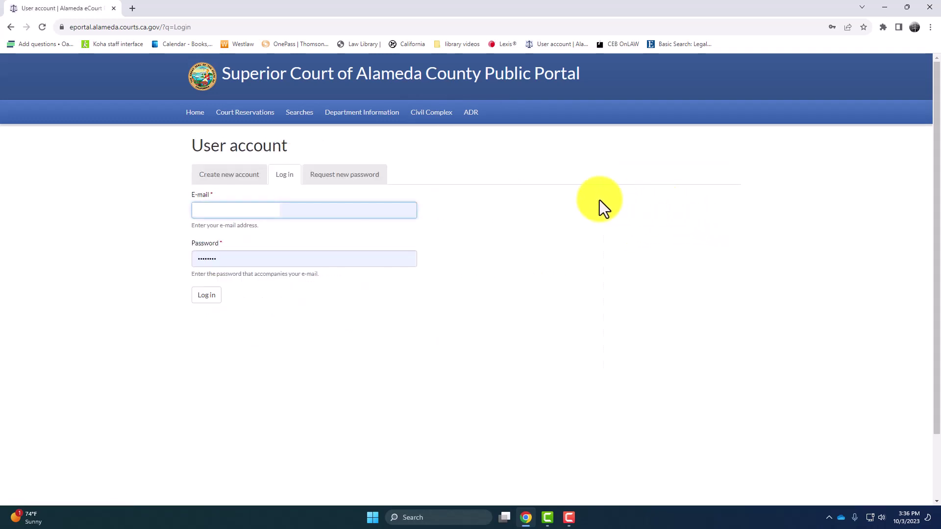
left_click(209, 297)
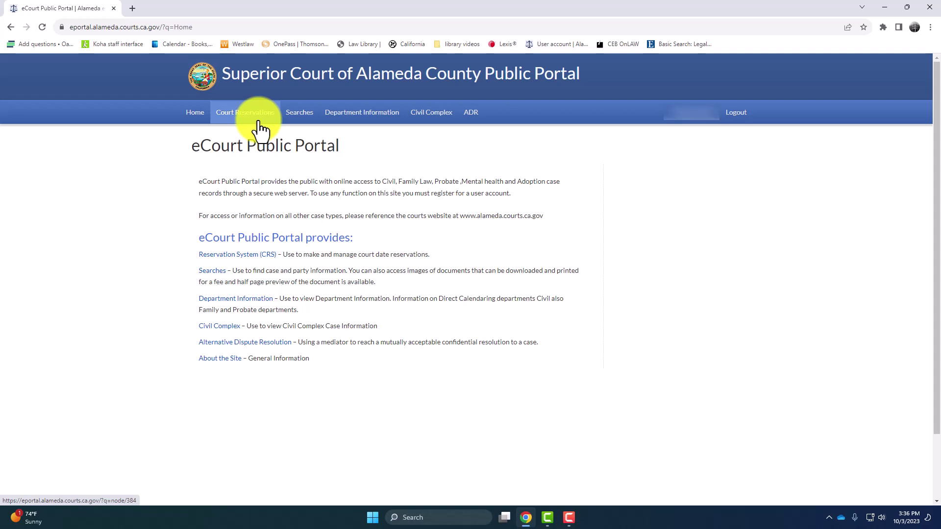
Step: Start a new reservation in the Court Reservation System and submit the case number to find the case
left_click(235, 255)
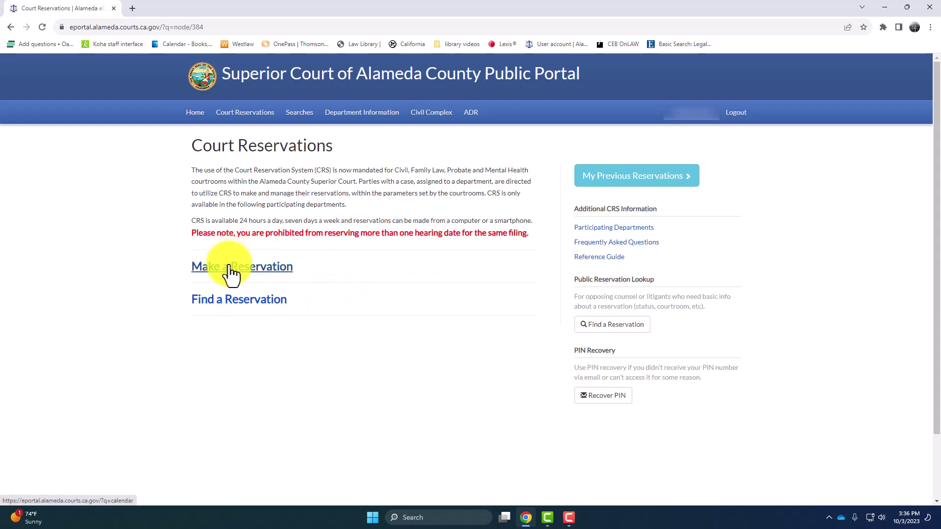
left_click(229, 267)
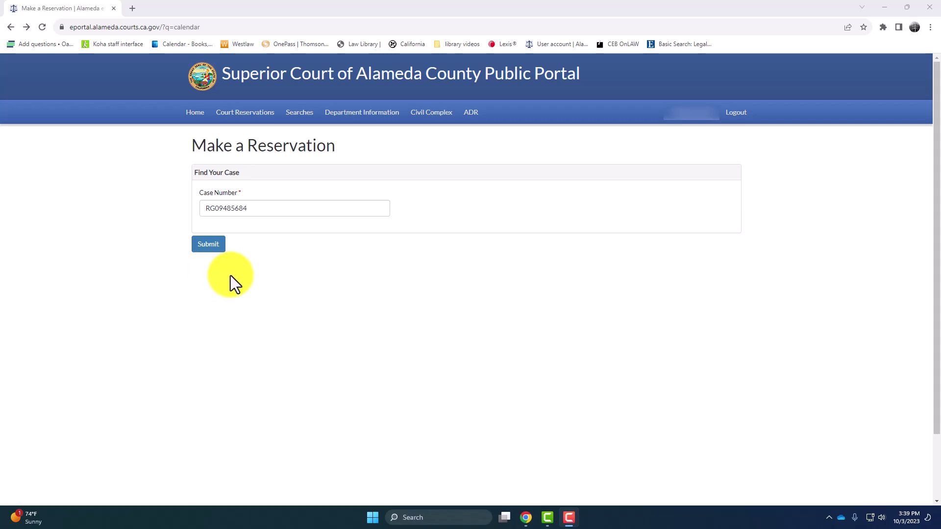
left_click_drag(257, 210, 193, 207)
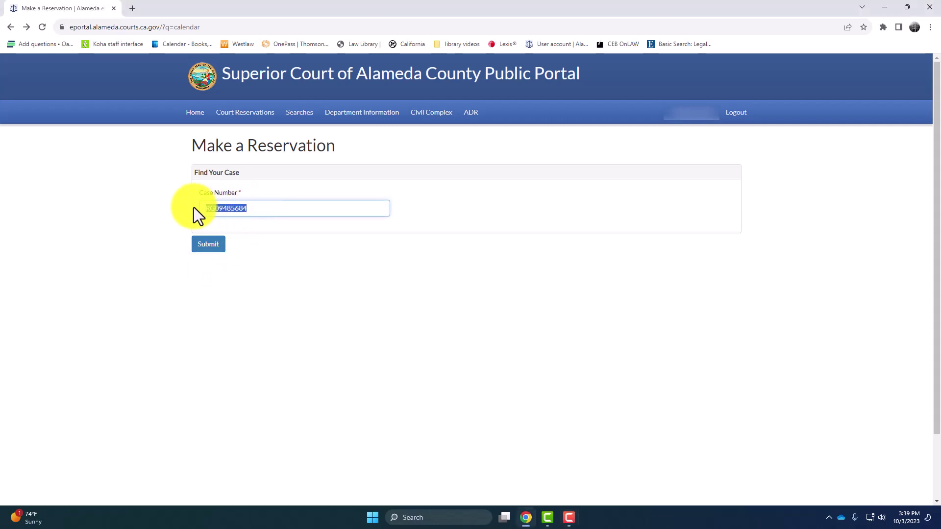
left_click(210, 245)
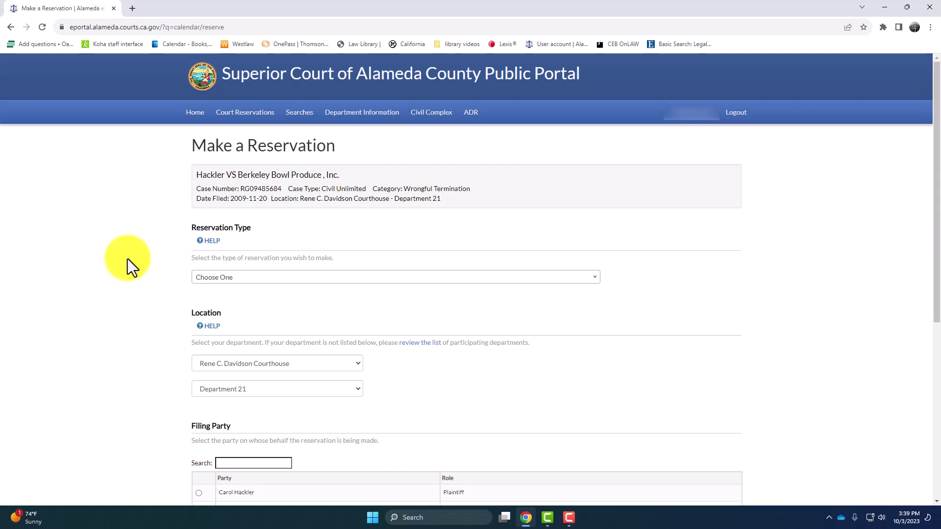
Step: Set the reservation type to Motion (name extension)
left_click(206, 278)
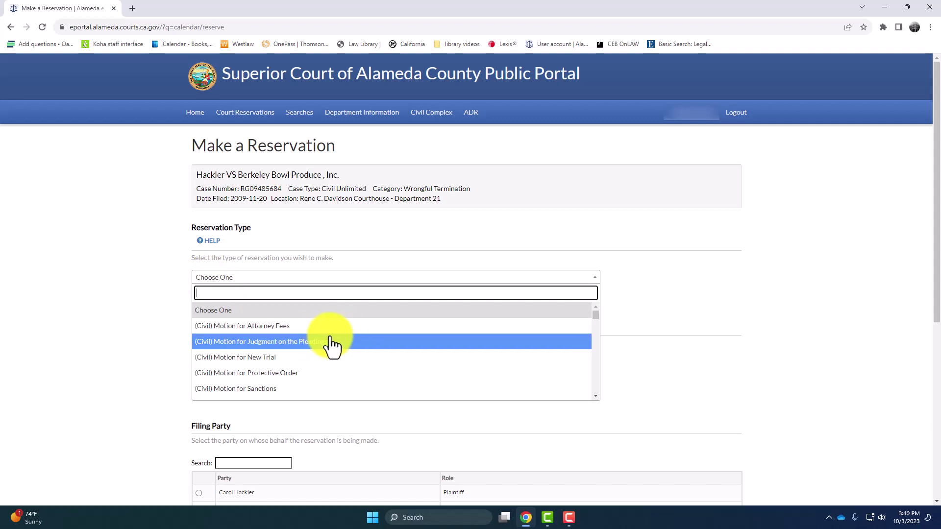
scroll(332, 345, "down", 5)
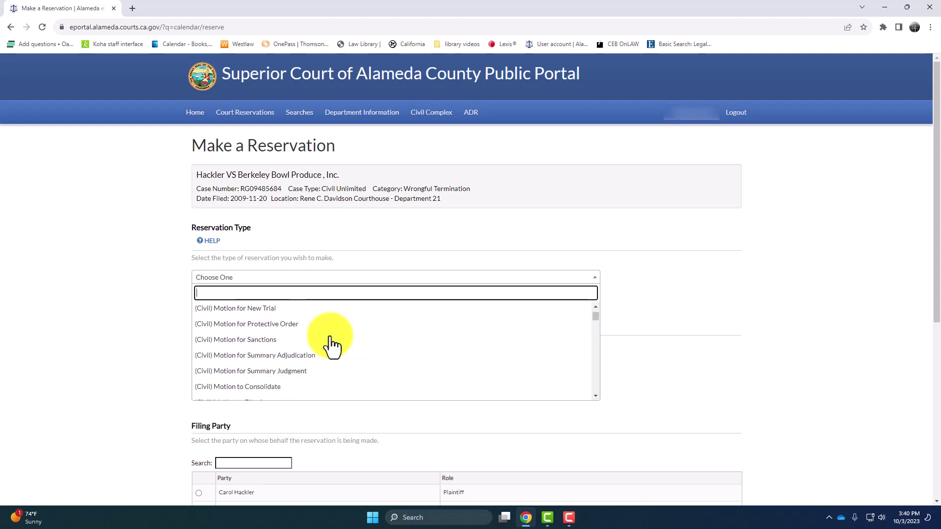
scroll(332, 346, "down", 3)
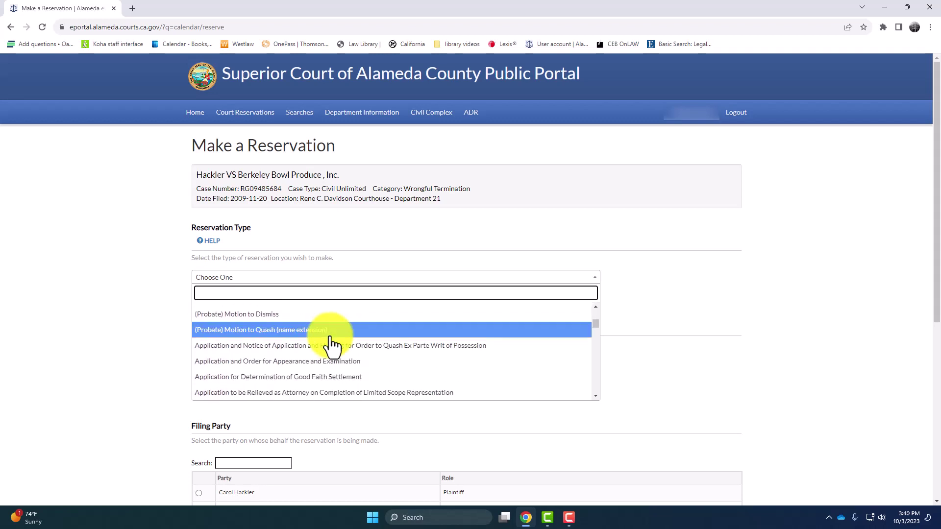
scroll(332, 346, "down", 3)
scroll(332, 345, "down", 4)
scroll(332, 345, "down", 1)
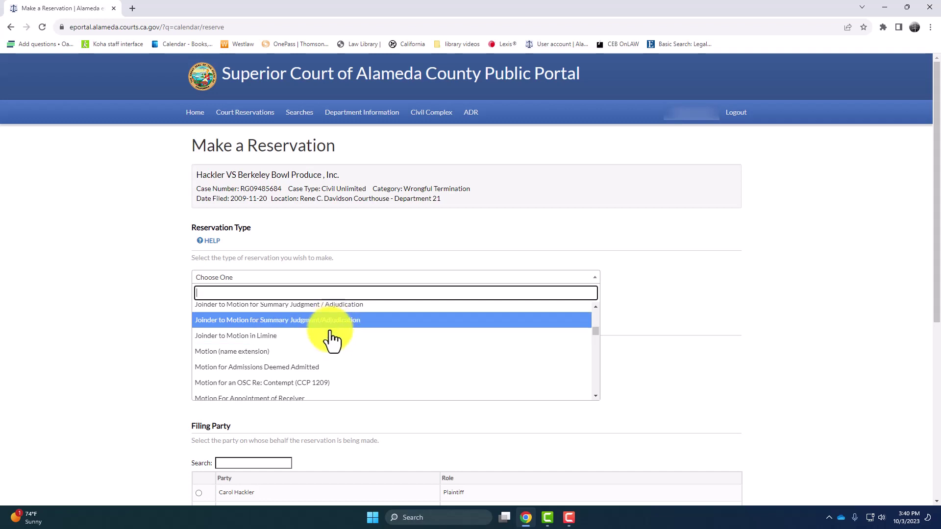
left_click(276, 352)
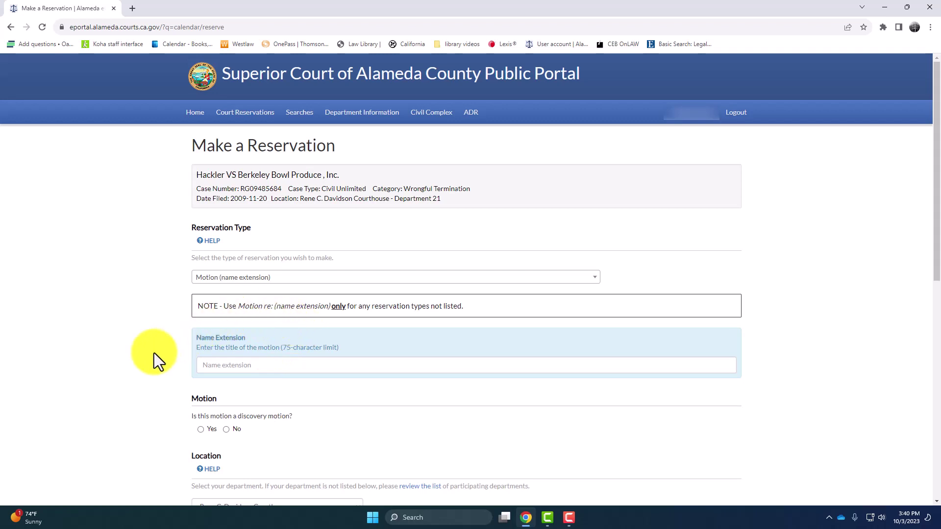
Step: Enter "for Summary Judgment" as the motion's name extension and mark it as not a discovery motion
left_click(224, 367)
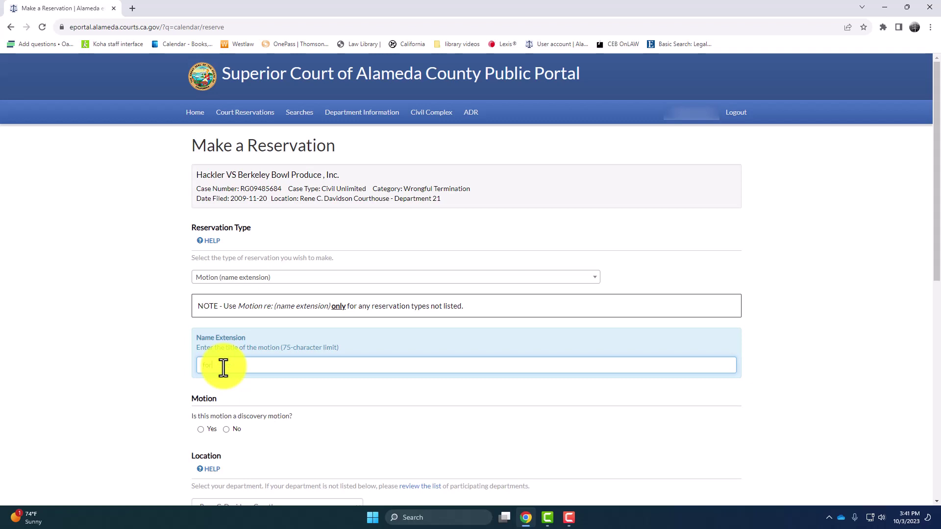
type("Judgment")
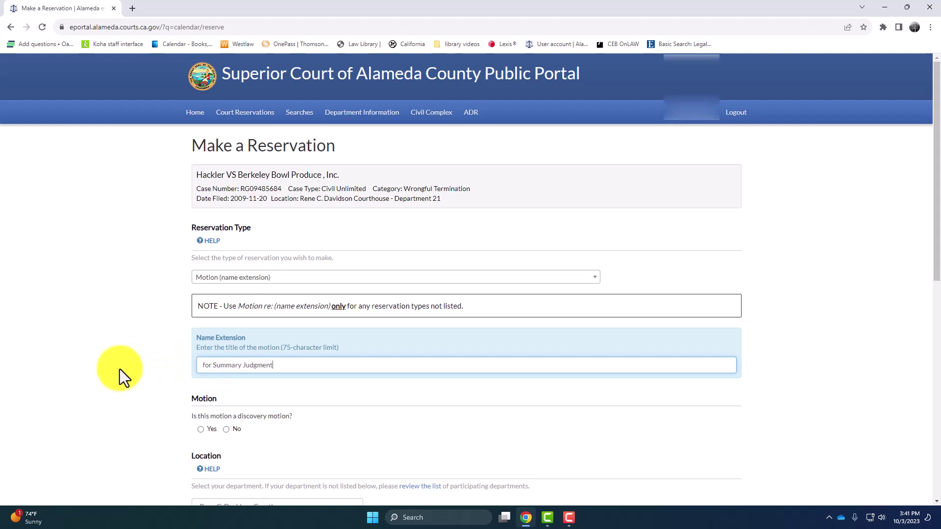
scroll(120, 370, "down", 2)
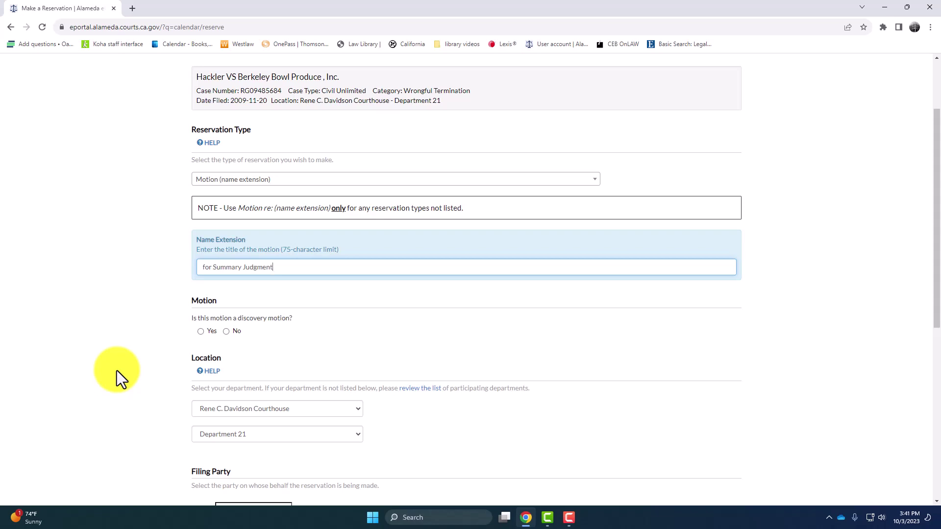
left_click(225, 332)
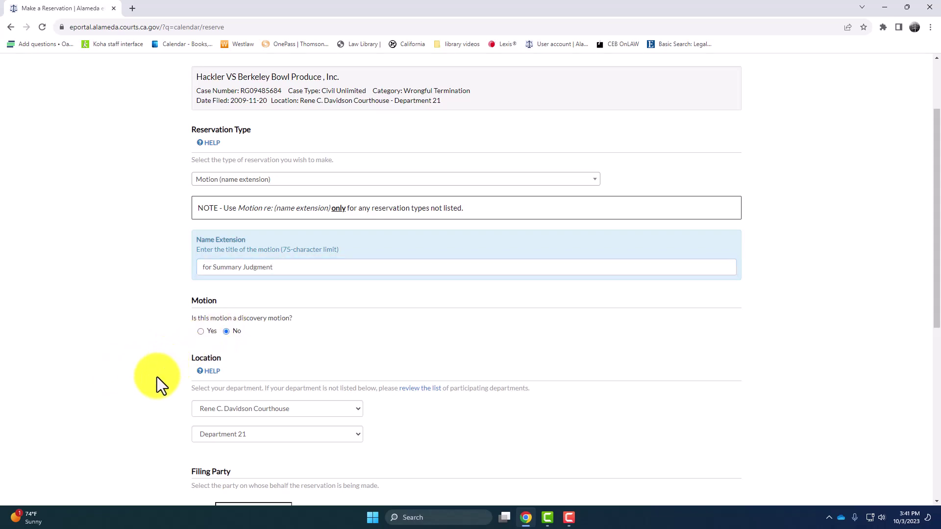
Step: Review the courthouse and department choices for the hearing location without changing the selections
scroll(157, 378, "down", 3)
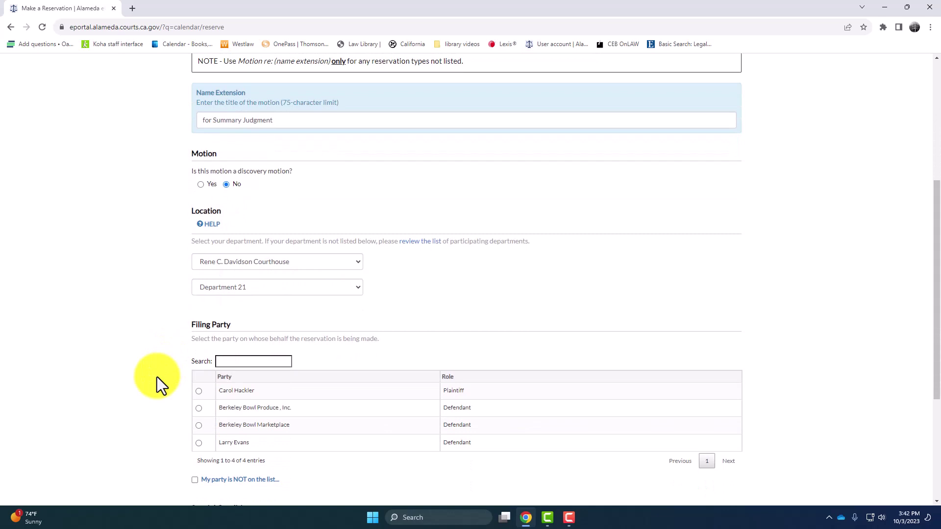
scroll(161, 385, "down", 1)
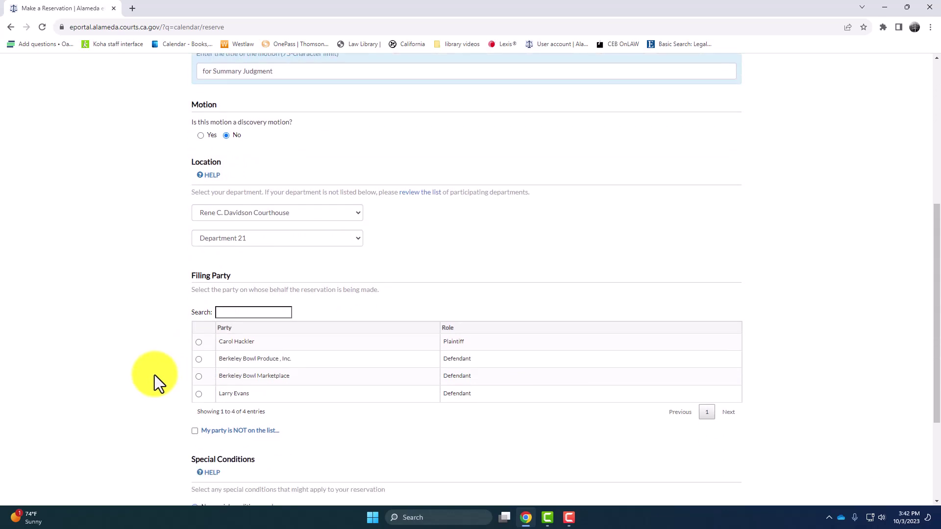
left_click(253, 215)
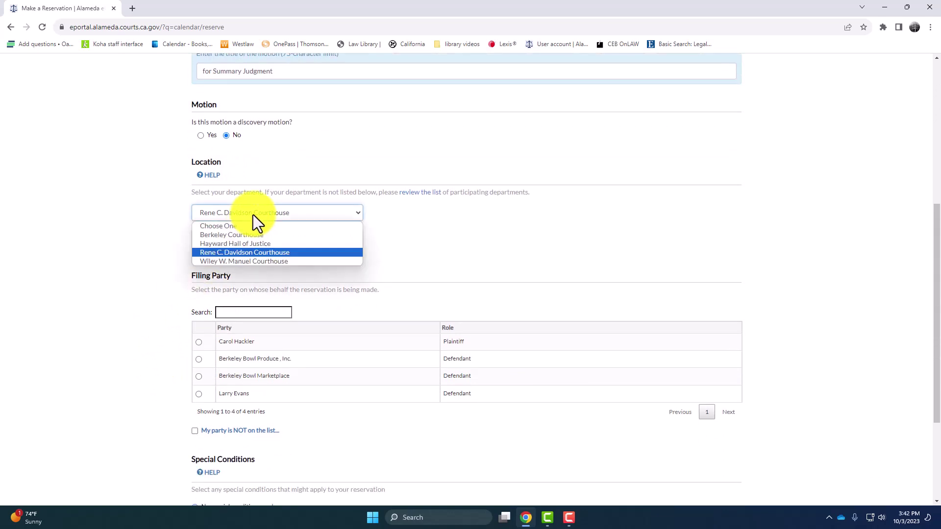
left_click(254, 215)
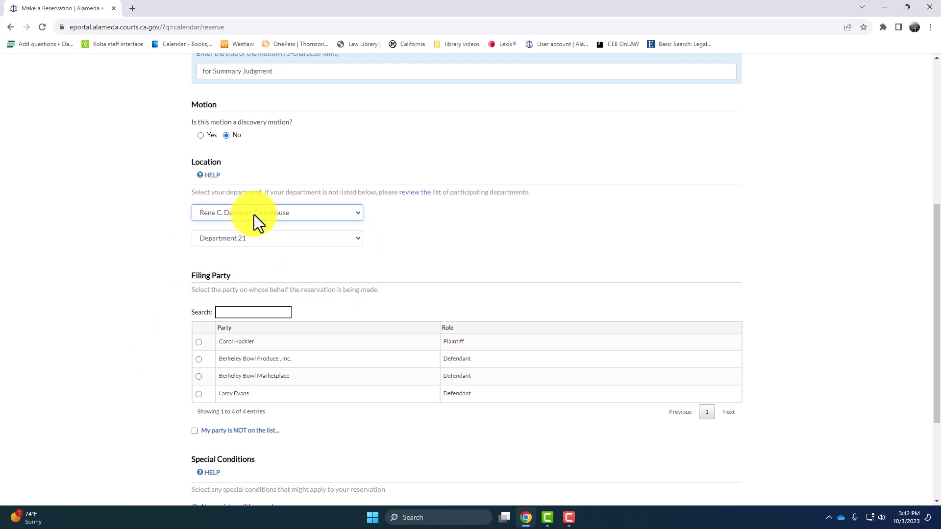
scroll(145, 312, "down", 1)
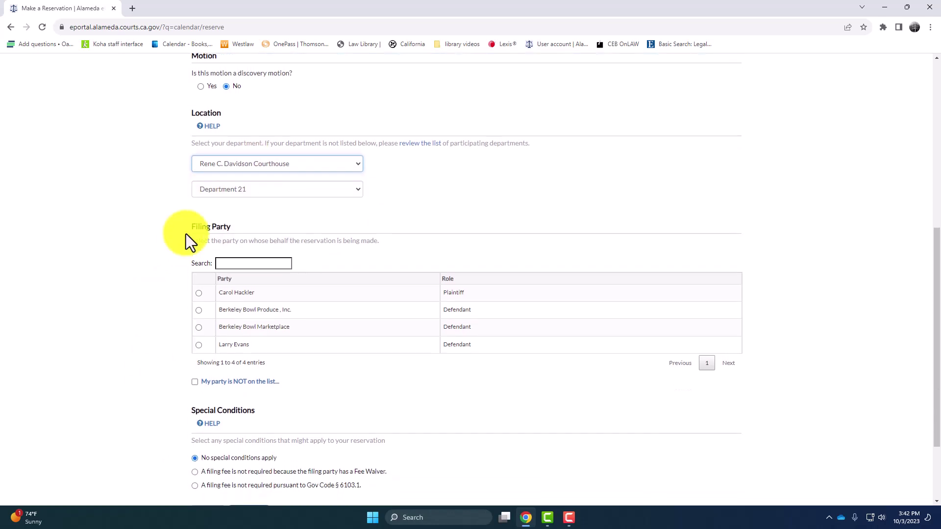
left_click(241, 190)
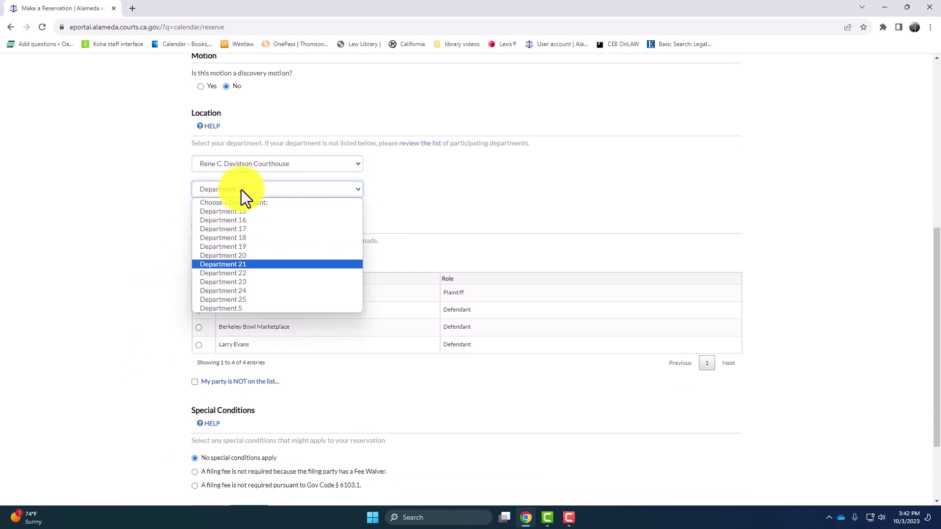
left_click(241, 189)
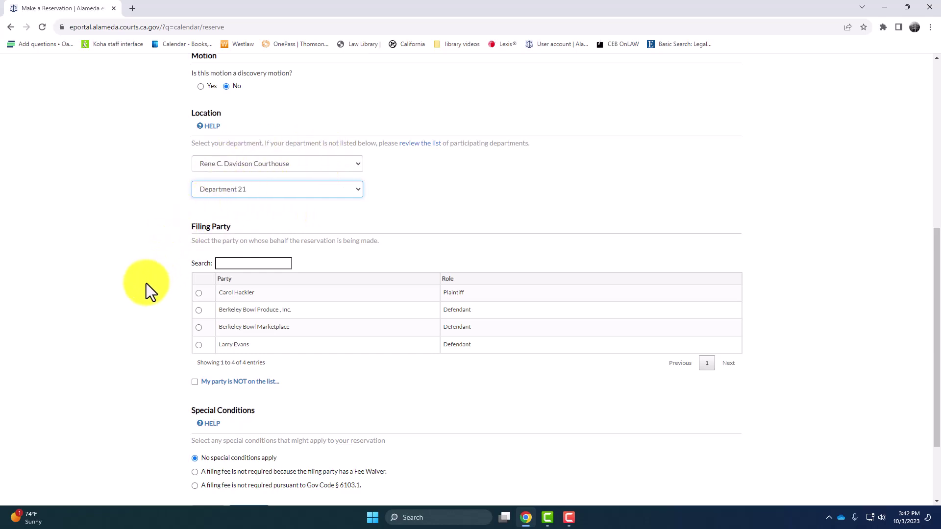
Step: Choose Berkeley Bowl Marketplace as the filing party with no special conditions, and continue to the availability calendar
scroll(146, 283, "down", 1)
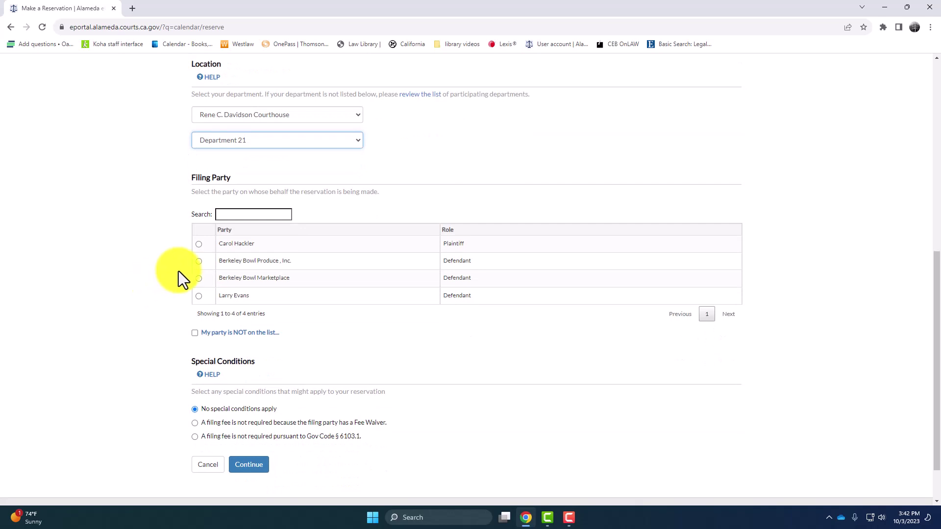
left_click(199, 278)
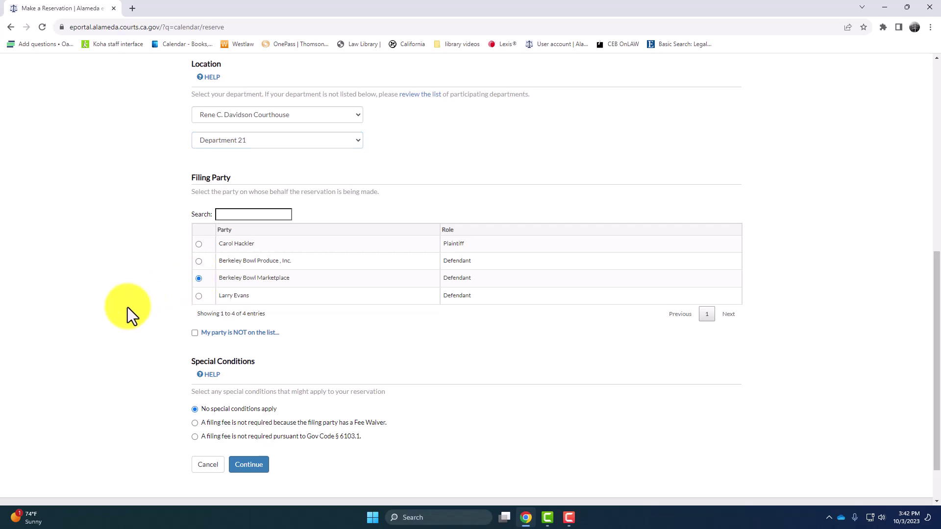
scroll(127, 307, "down", 1)
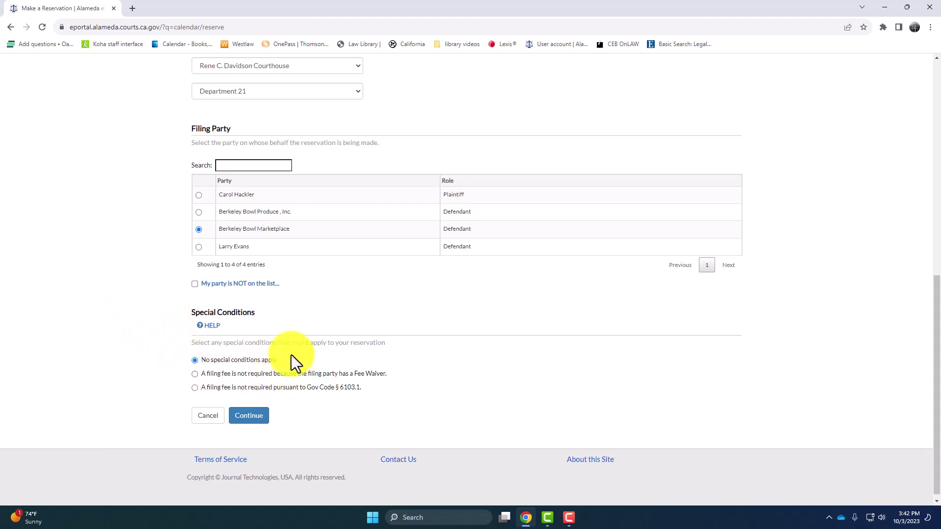
left_click(195, 361)
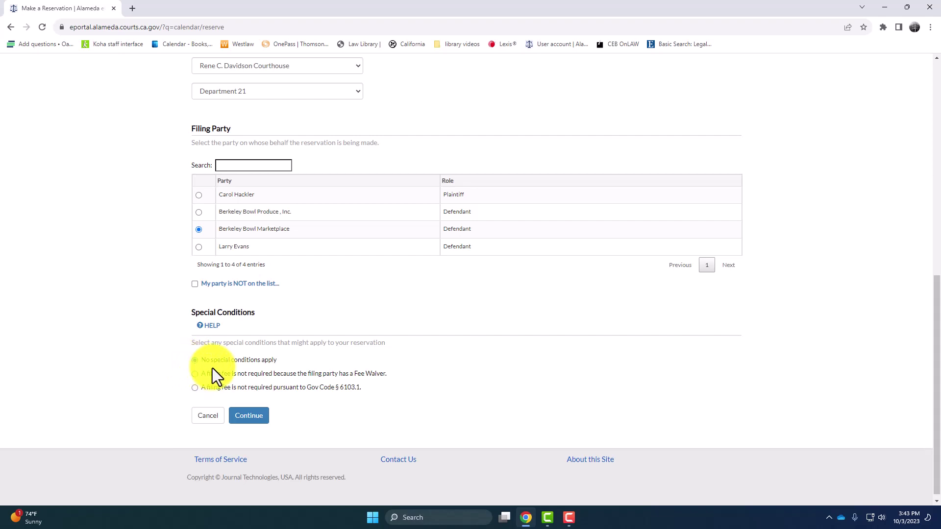
left_click(246, 415)
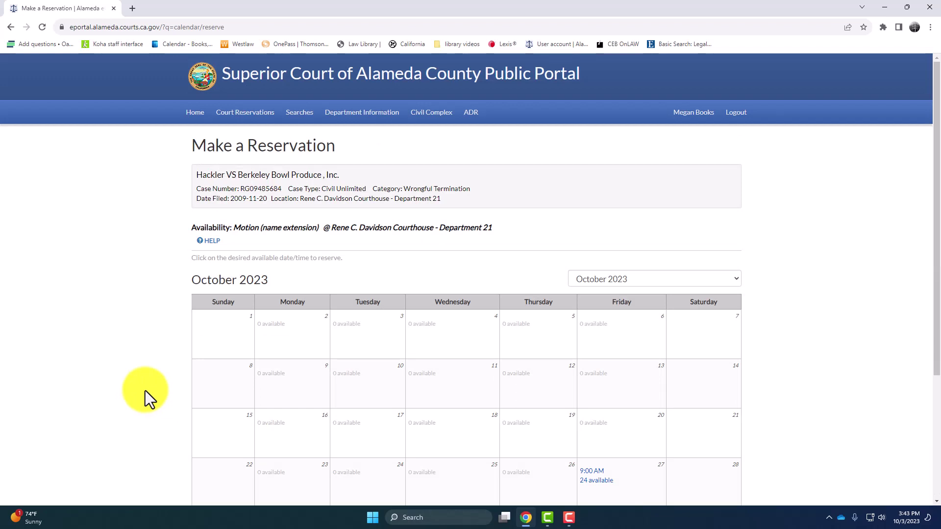
Step: Choose the 9:00 AM hearing slot on Friday, October 27, 2023 from the availability calendar
scroll(145, 390, "down", 2)
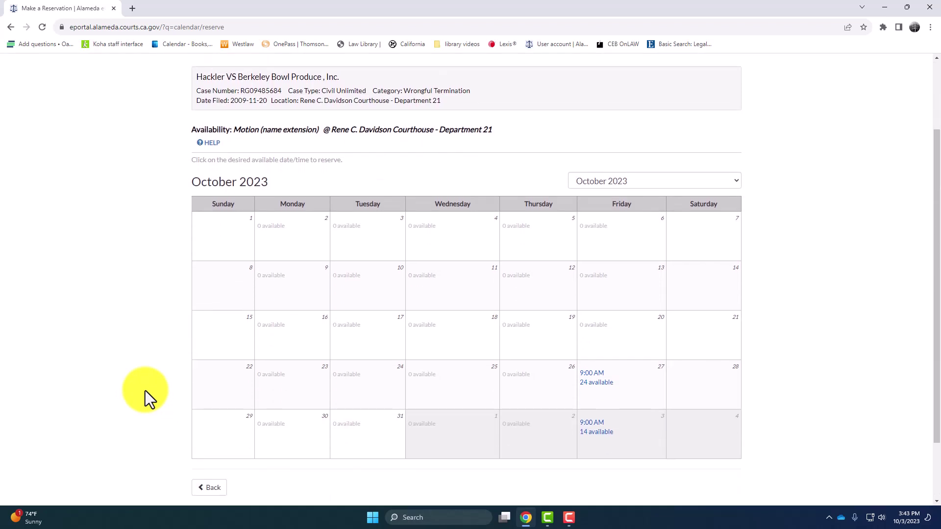
scroll(145, 390, "down", 1)
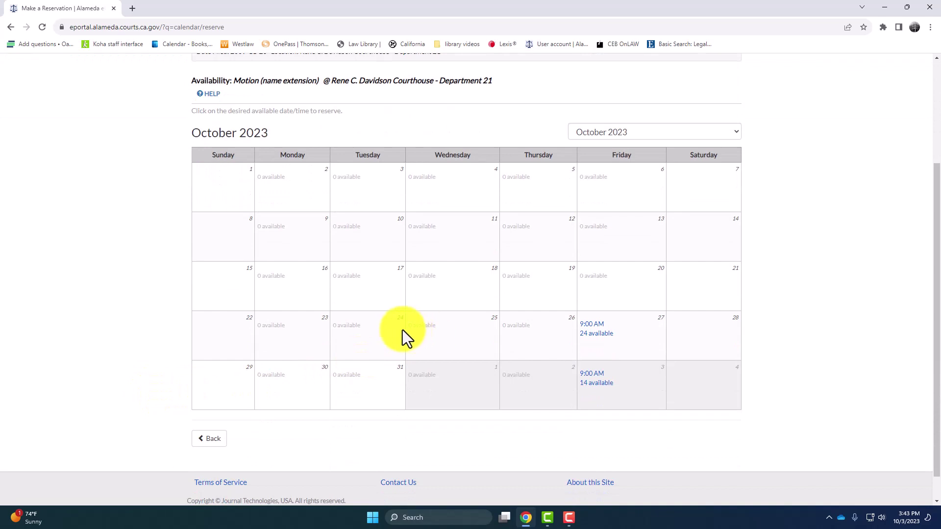
left_click(596, 333)
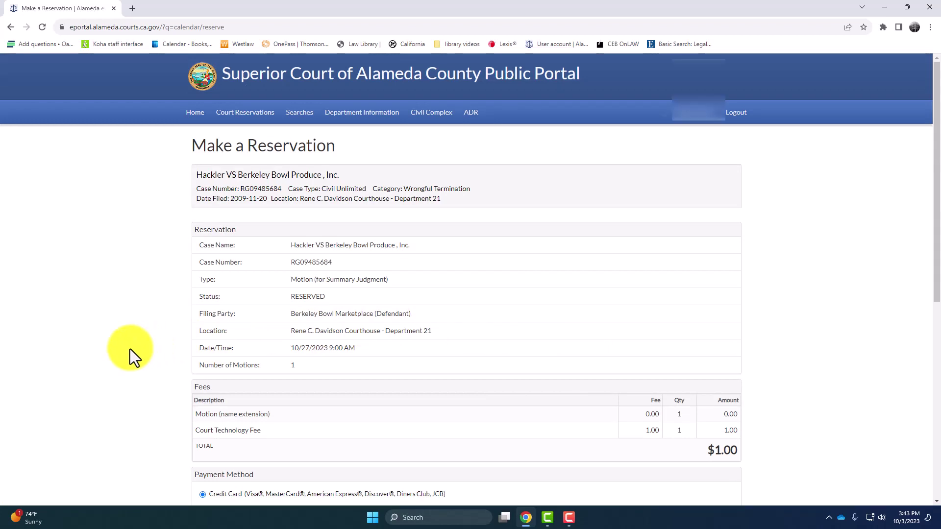
Step: Review the reservation summary, fees and payment method through to the contact information form
scroll(131, 349, "down", 2)
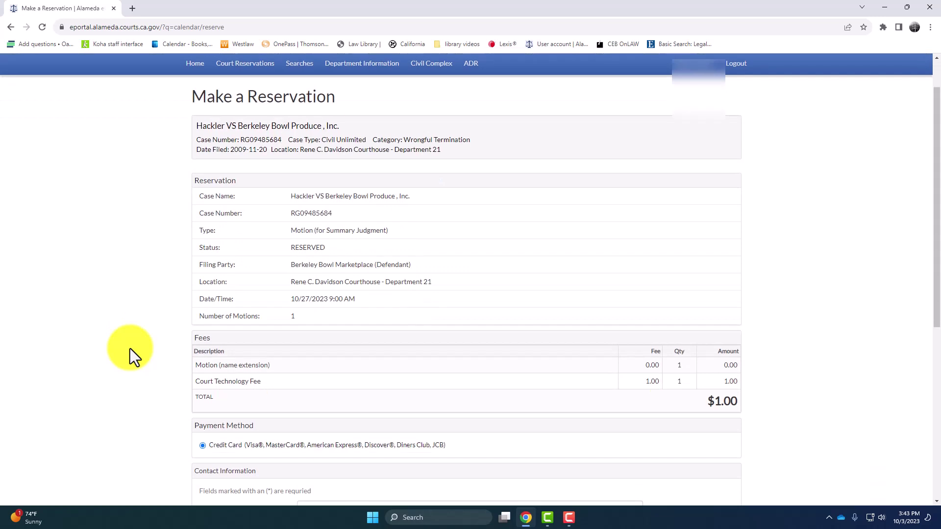
scroll(130, 349, "down", 1)
scroll(131, 349, "down", 2)
scroll(131, 346, "down", 1)
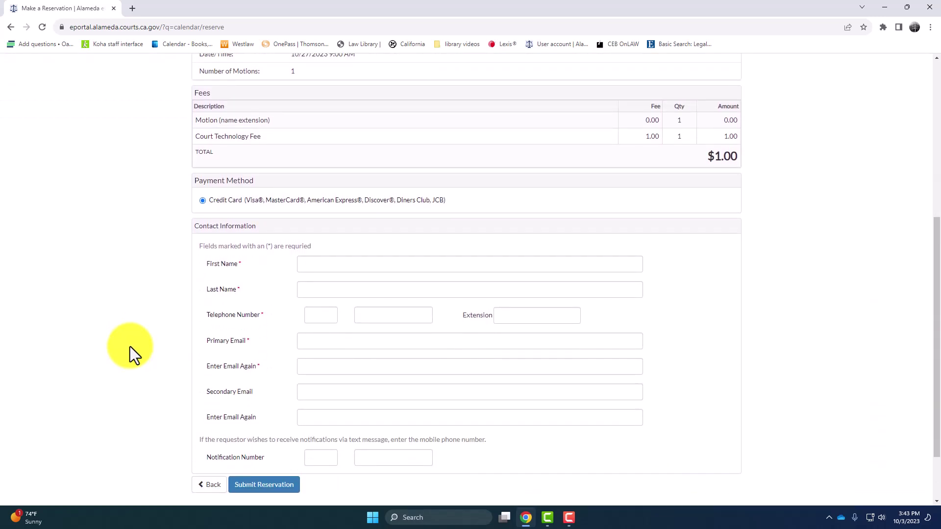
scroll(130, 346, "down", 1)
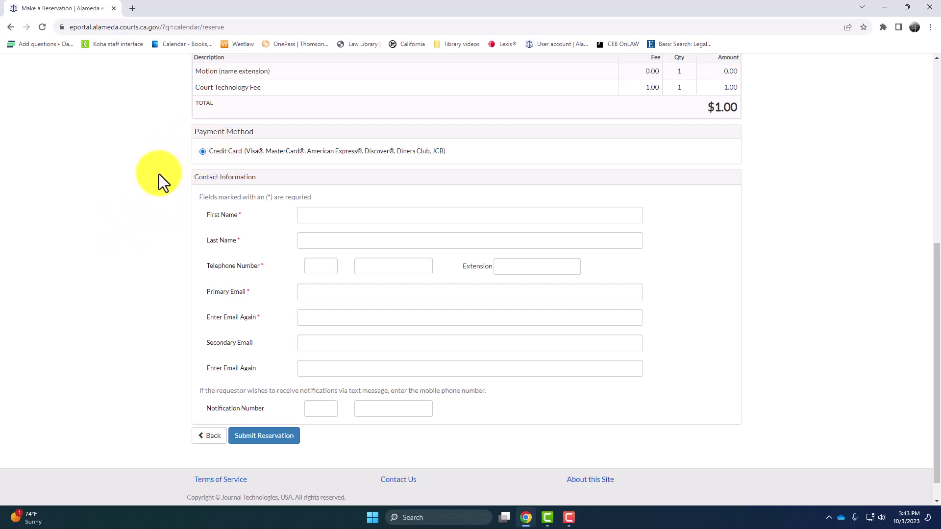
Step: Go through the contact form's name, telephone, primary email, email confirmation and text notification number fields without filling them in
left_click(308, 218)
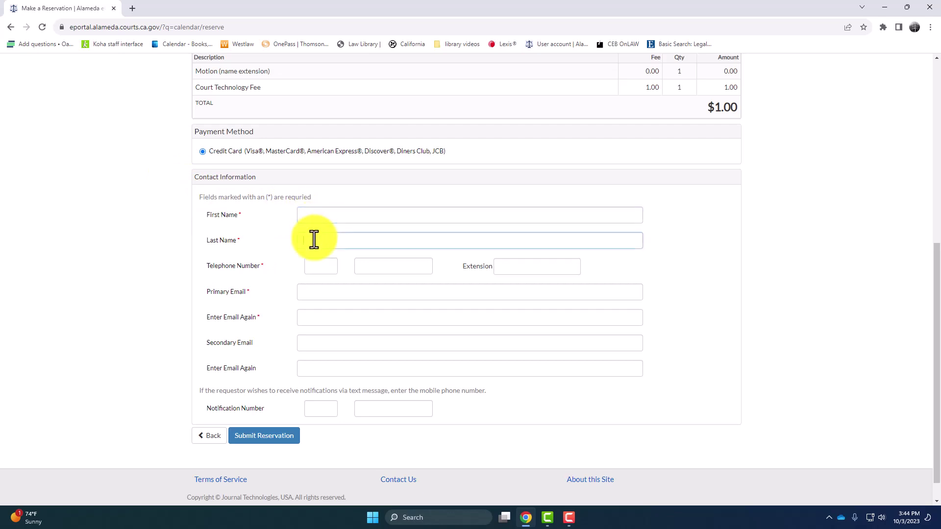
left_click(313, 268)
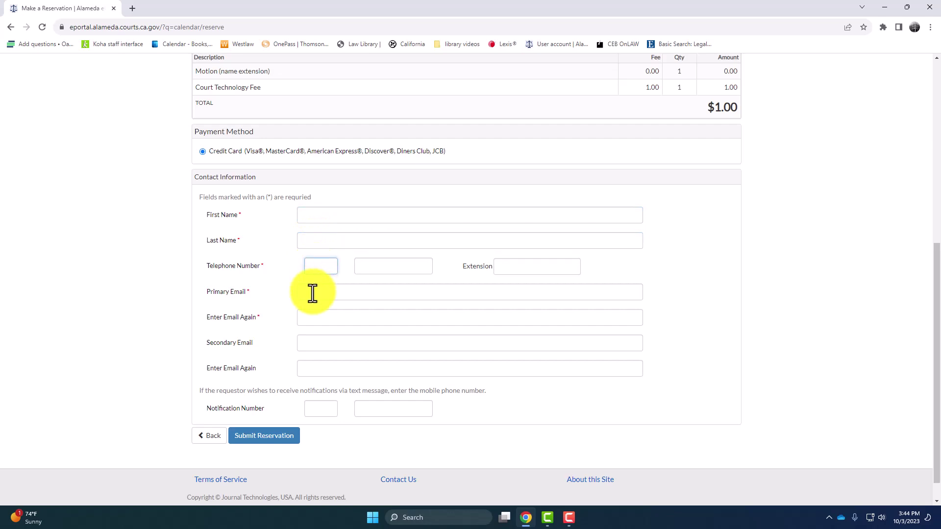
left_click(312, 292)
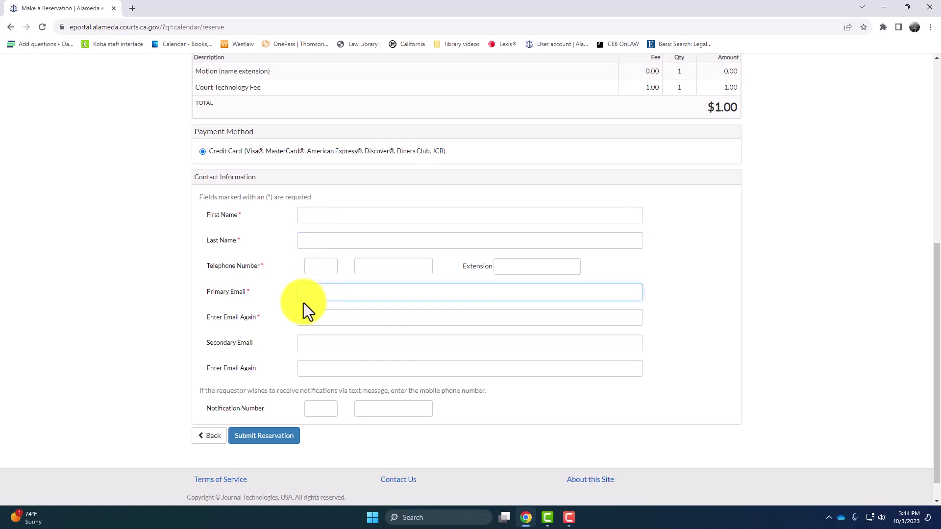
left_click(308, 318)
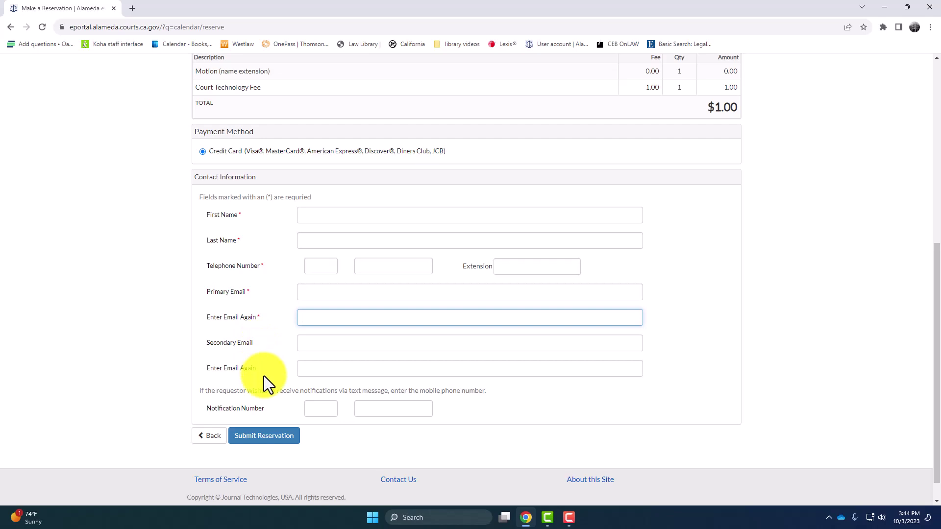
left_click(313, 409)
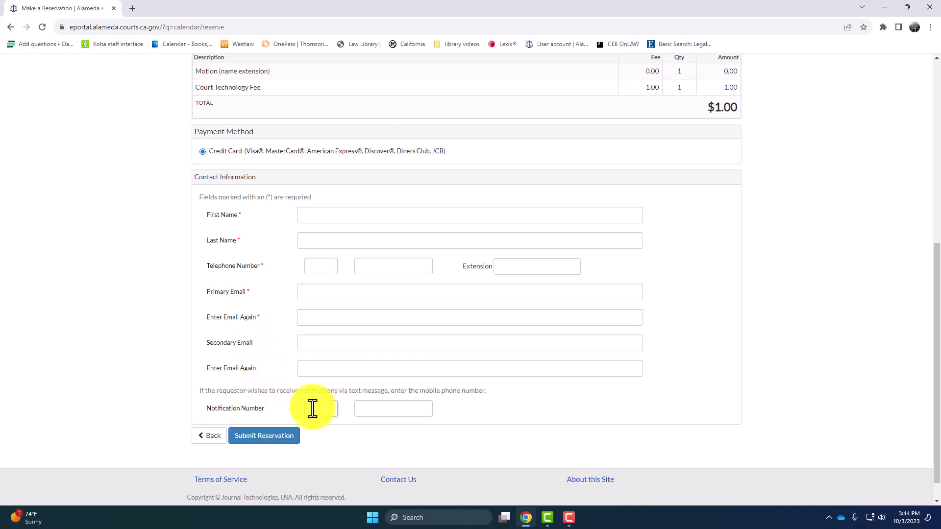